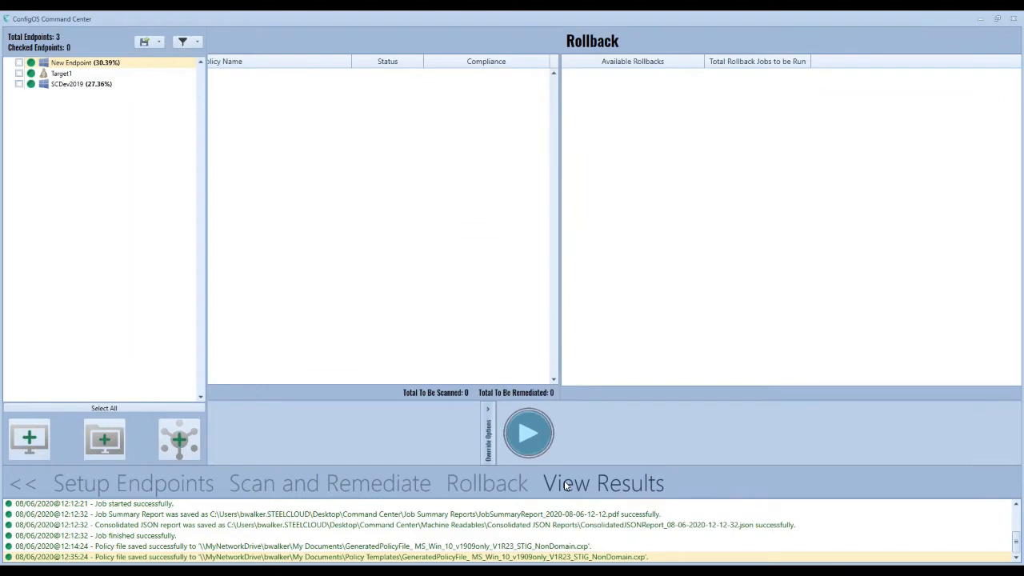
View the scan results of New Endpoint and look through its list of past jobs.
{"action": "left_click", "coordinate": [565, 484]}
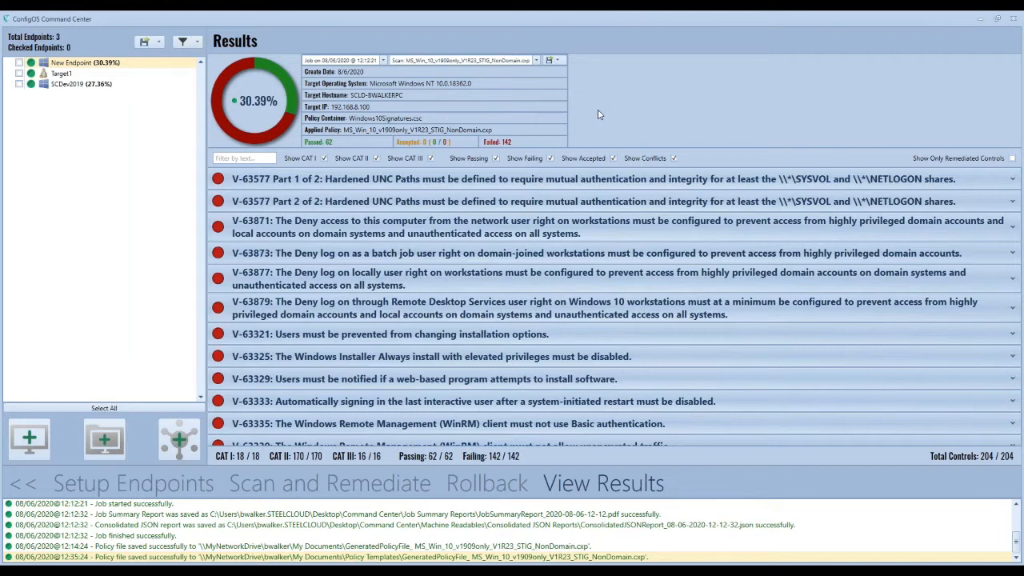
{"action": "left_click", "coordinate": [382, 61]}
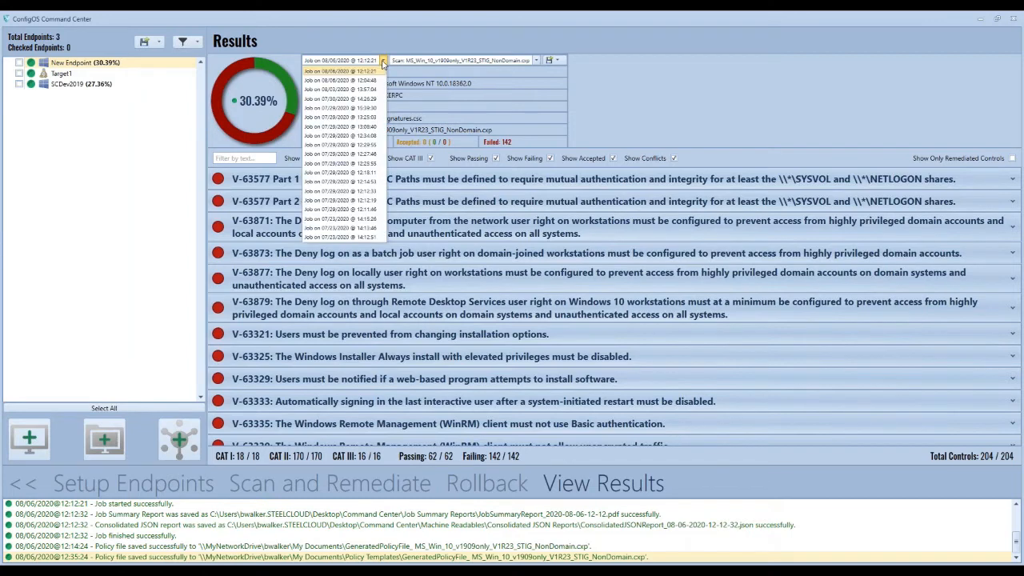
{"action": "left_click", "coordinate": [382, 62]}
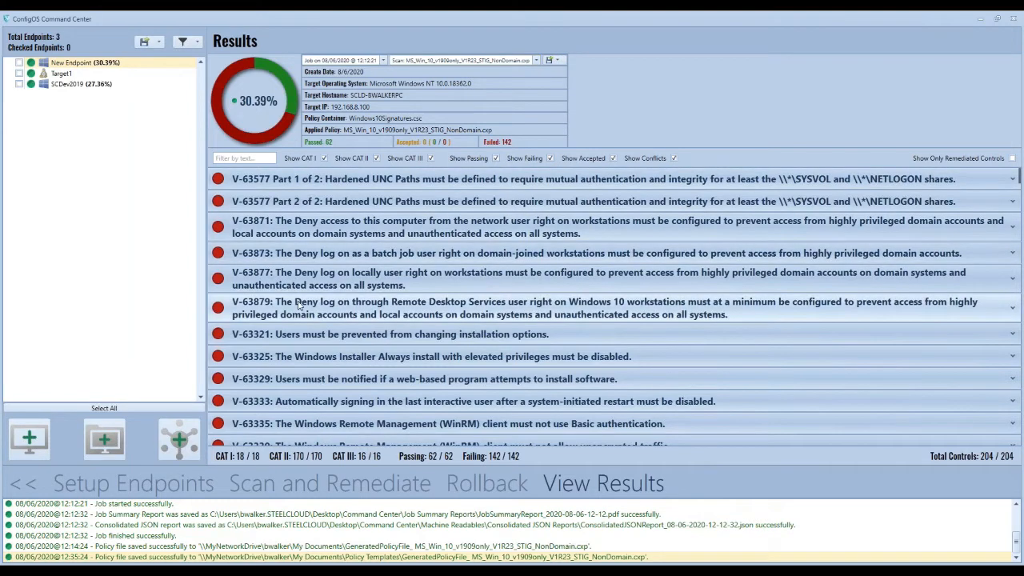
Export the scan results to a policy file named GeneratedPolicyFile_ MS_Win_10_v1909only_V1R23_STIG_NonDomain on the desktop, accepting the non-compliant findings warning.
{"action": "left_click", "coordinate": [558, 61]}
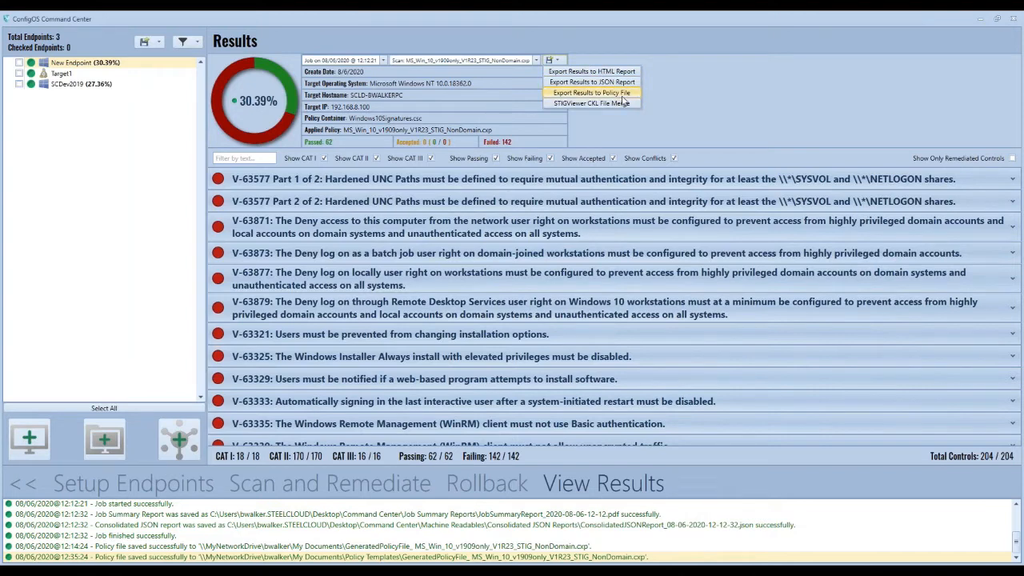
{"action": "left_click", "coordinate": [622, 96]}
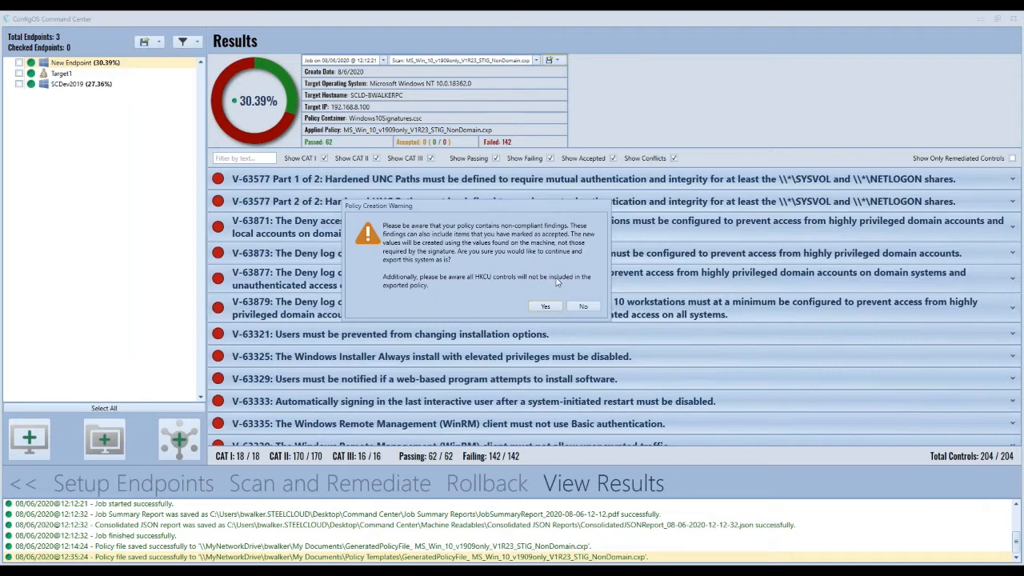
{"action": "left_click", "coordinate": [546, 308]}
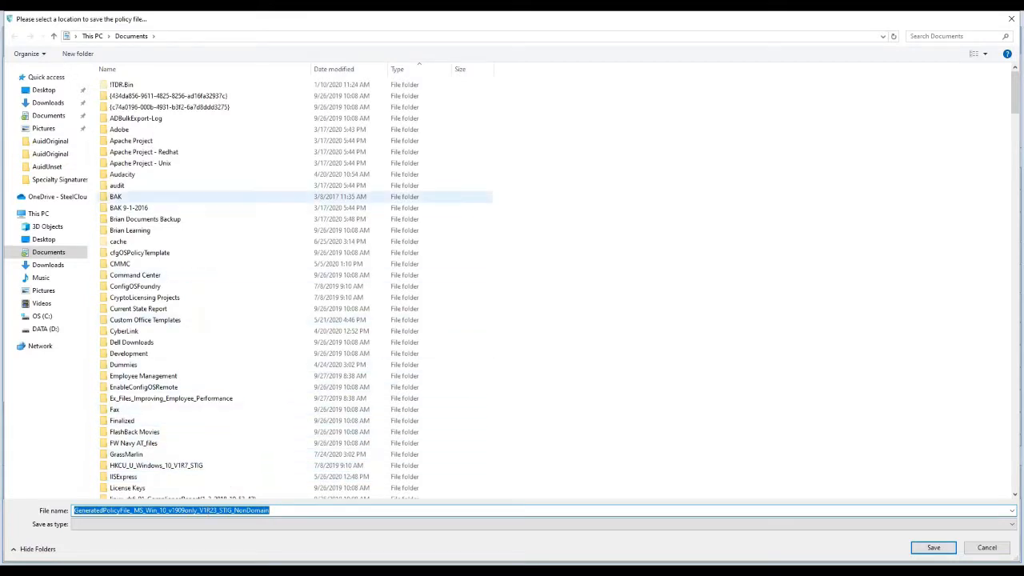
{"action": "left_click", "coordinate": [47, 92]}
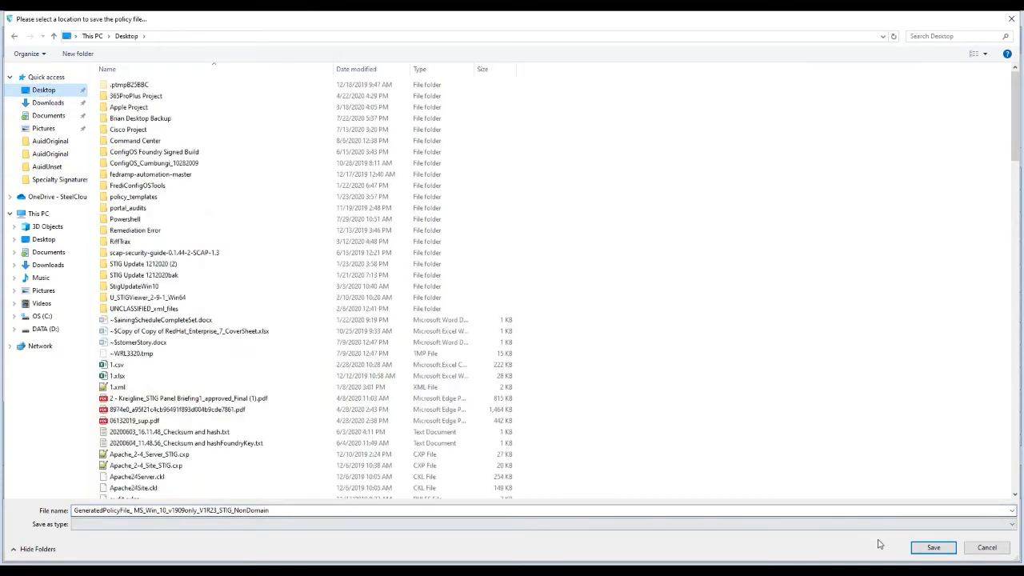
{"action": "left_click", "coordinate": [921, 551]}
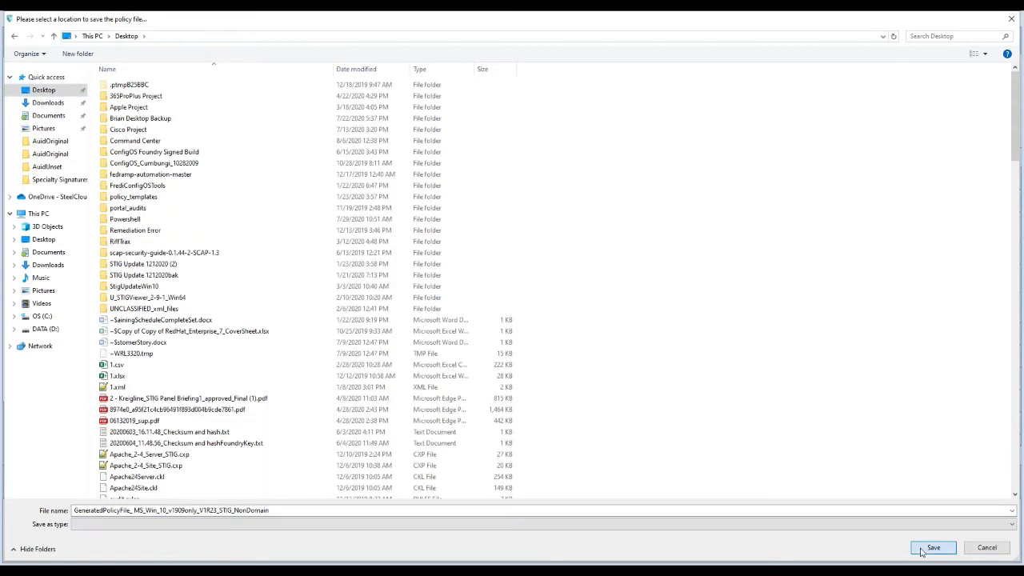
{"action": "left_click", "coordinate": [922, 551]}
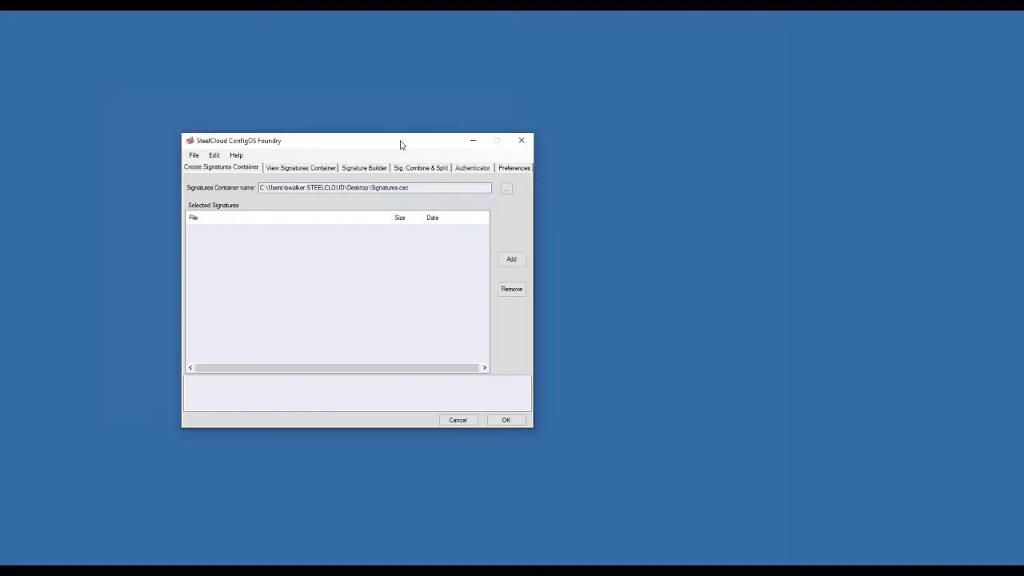
In ConfigOS Foundry, add the exported Windows 10 V1R23 policy file from the desktop to the new signatures container.
{"action": "left_click_drag", "start_coordinate": [400, 142], "coordinate": [545, 142]}
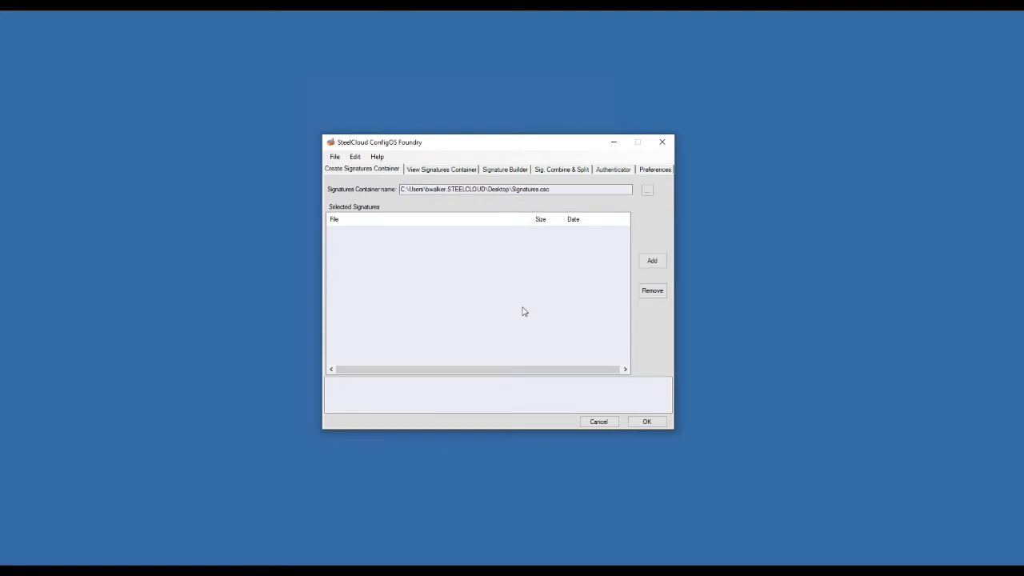
{"action": "left_click", "coordinate": [652, 263]}
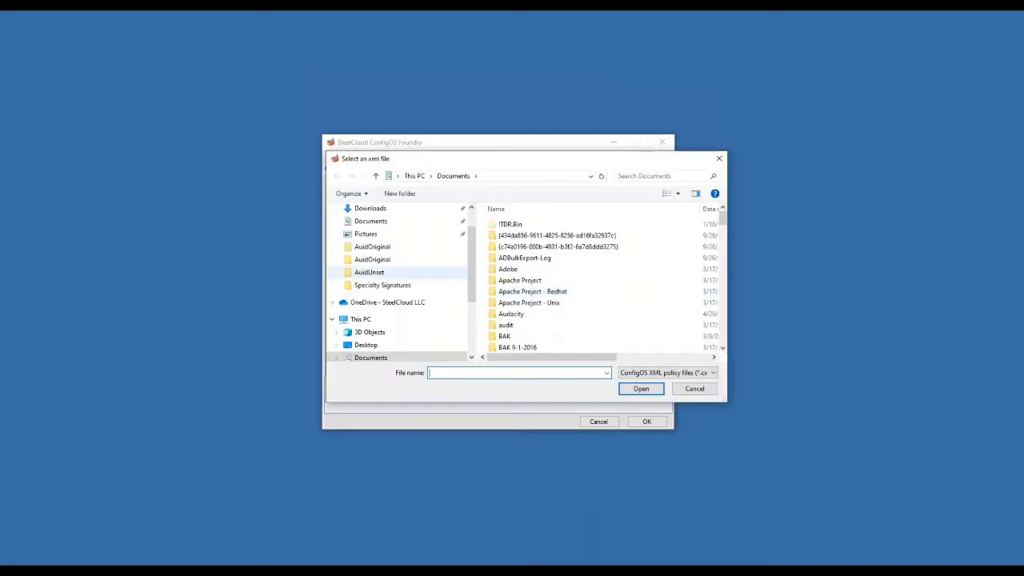
{"action": "scroll", "coordinate": [373, 238], "scroll_direction": "up", "scroll_amount": 1}
{"action": "left_click", "coordinate": [373, 234]}
{"action": "left_click", "coordinate": [518, 372]}
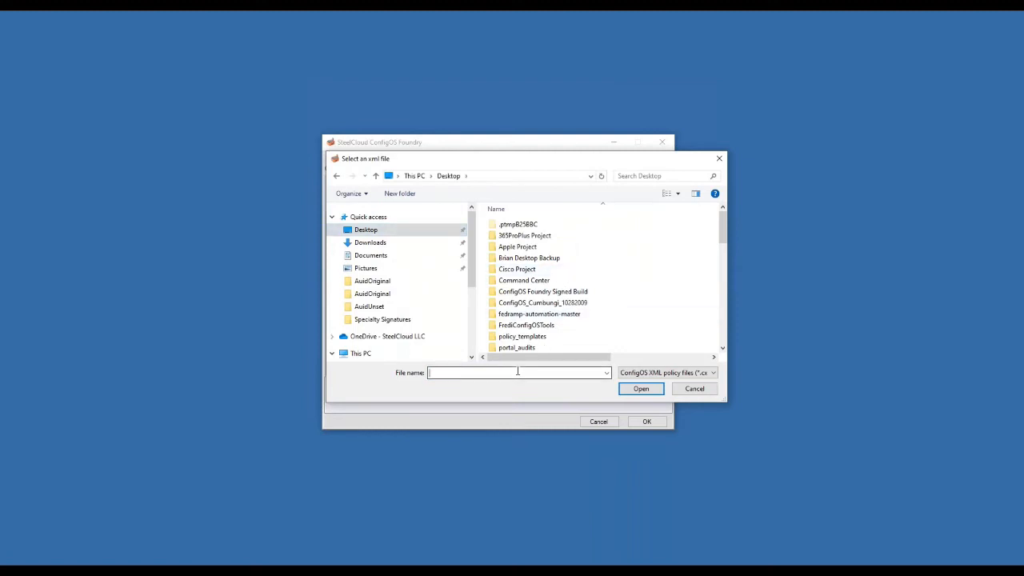
{"action": "type", "text": "gene"}
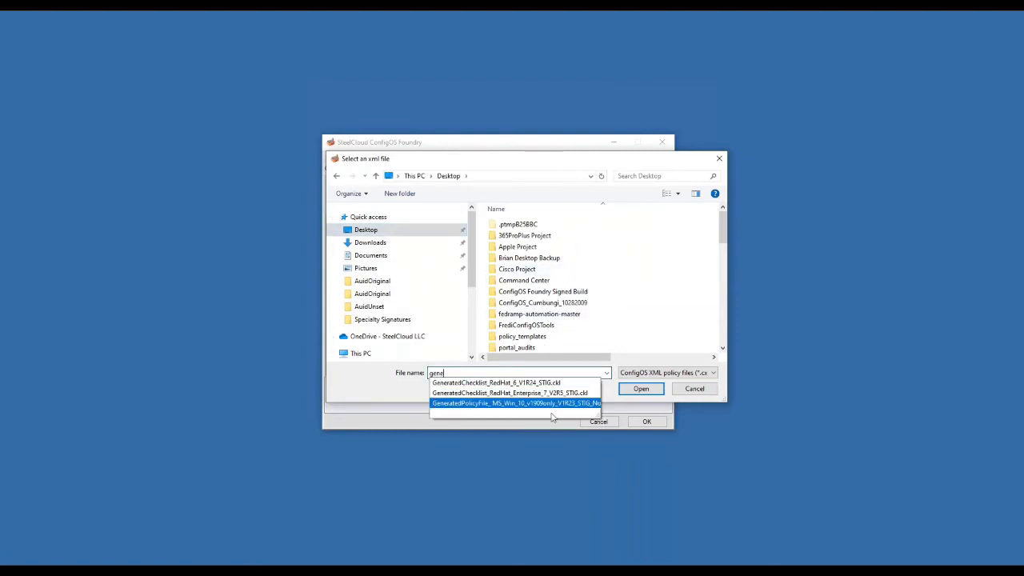
{"action": "left_click", "coordinate": [548, 404]}
{"action": "left_click", "coordinate": [629, 388]}
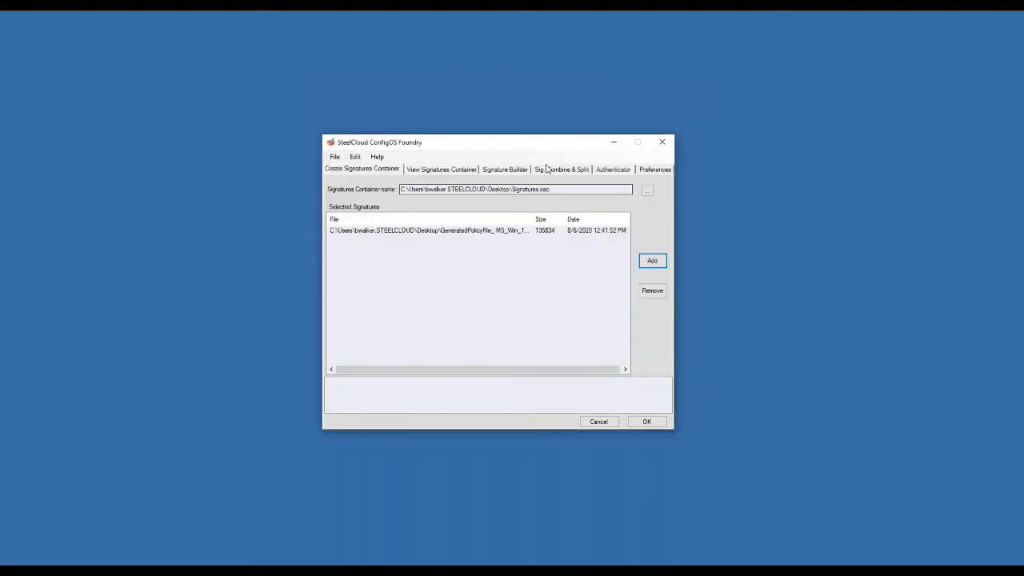
Load the generated Windows 10 policy file as the Signature Builder's source signature and transfer all its controls to the new signature.
{"action": "left_click", "coordinate": [504, 171]}
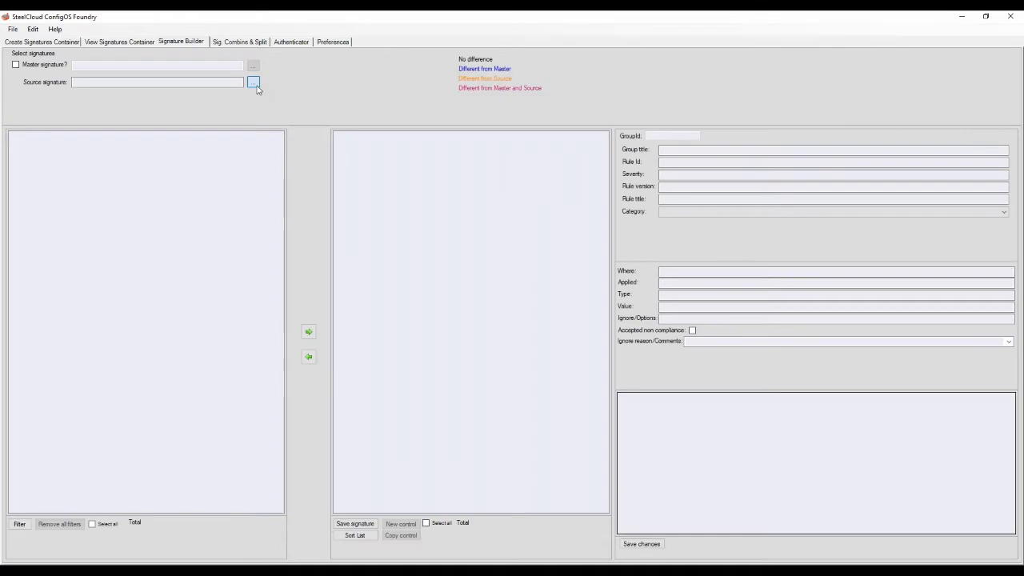
{"action": "left_click", "coordinate": [253, 83]}
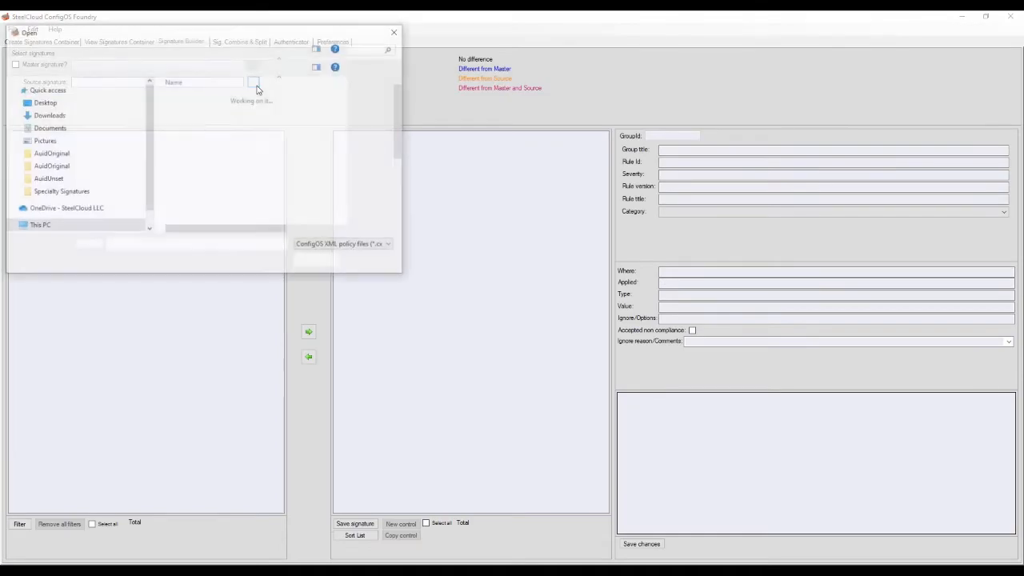
{"action": "type", "text": "generate"}
{"action": "key", "text": "Down"}
{"action": "key", "text": "Down"}
{"action": "key", "text": "Down"}
{"action": "key", "text": "Return"}
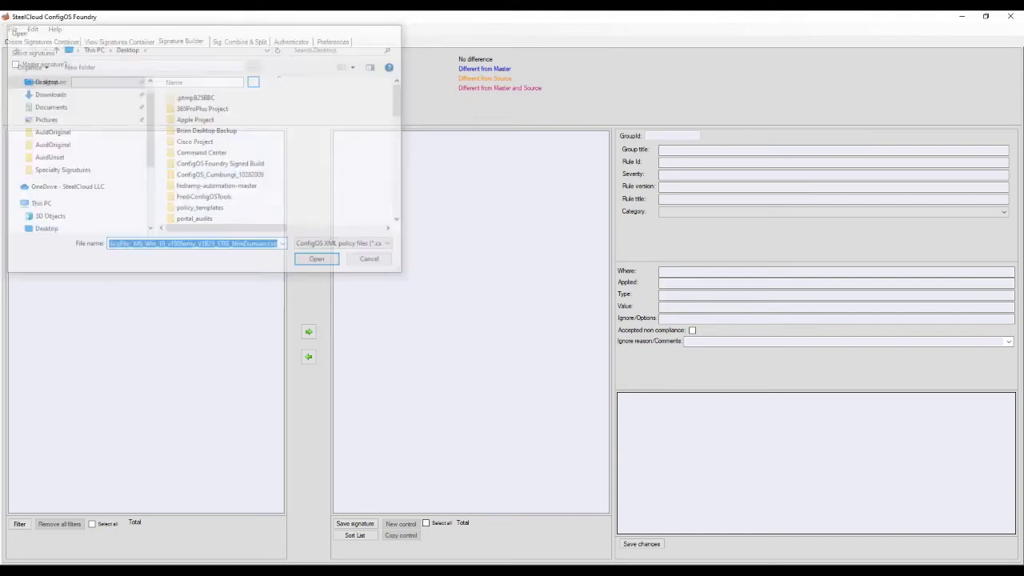
{"action": "left_click", "coordinate": [309, 331]}
Set the MinimumPasswordLength value of control V-63423 to 10 and save the control's changes.
{"action": "left_click", "coordinate": [364, 324]}
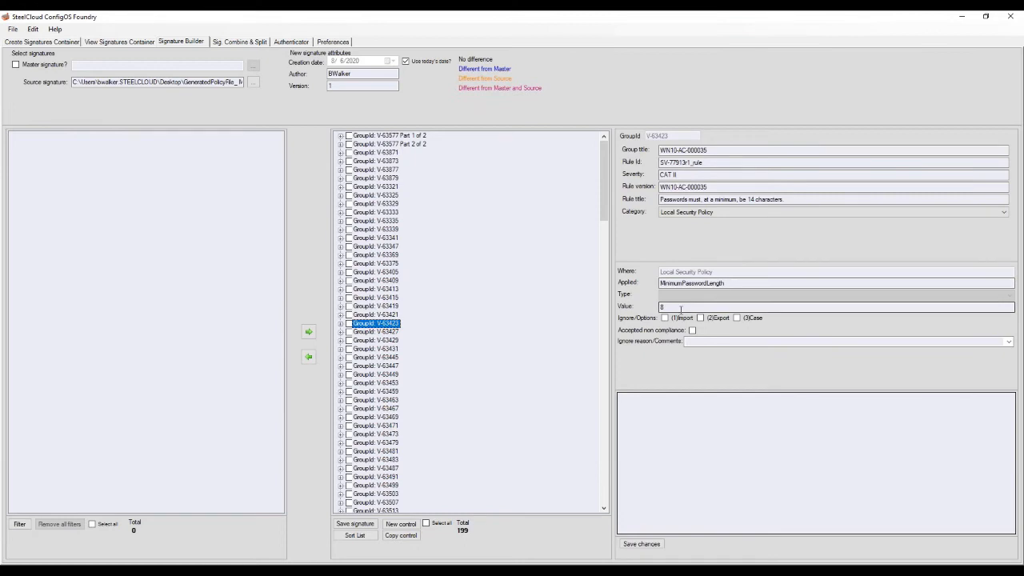
{"action": "left_click", "coordinate": [680, 309]}
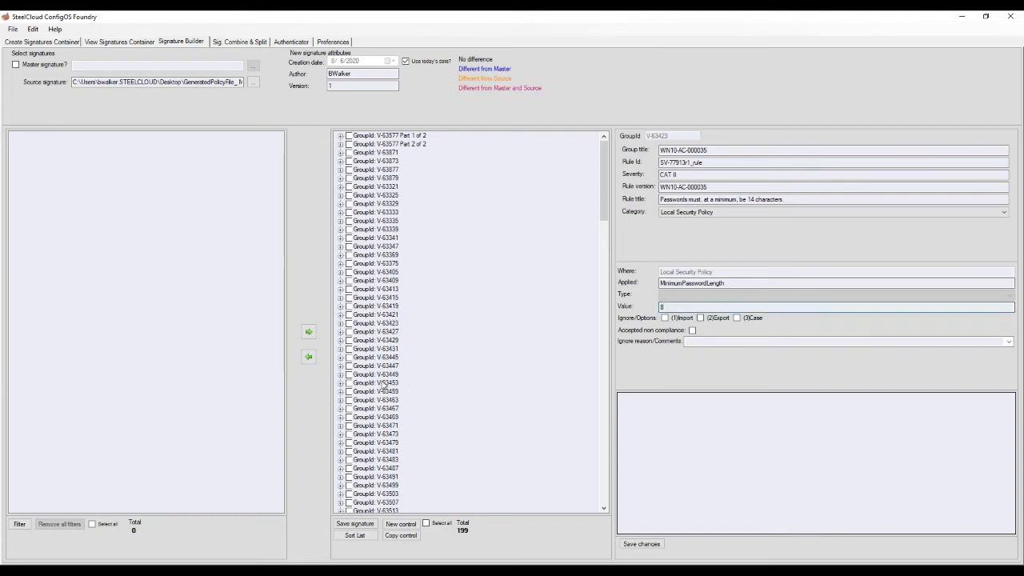
{"action": "key", "text": "BackSpace"}
{"action": "type", "text": "10"}
{"action": "left_click", "coordinate": [649, 544]}
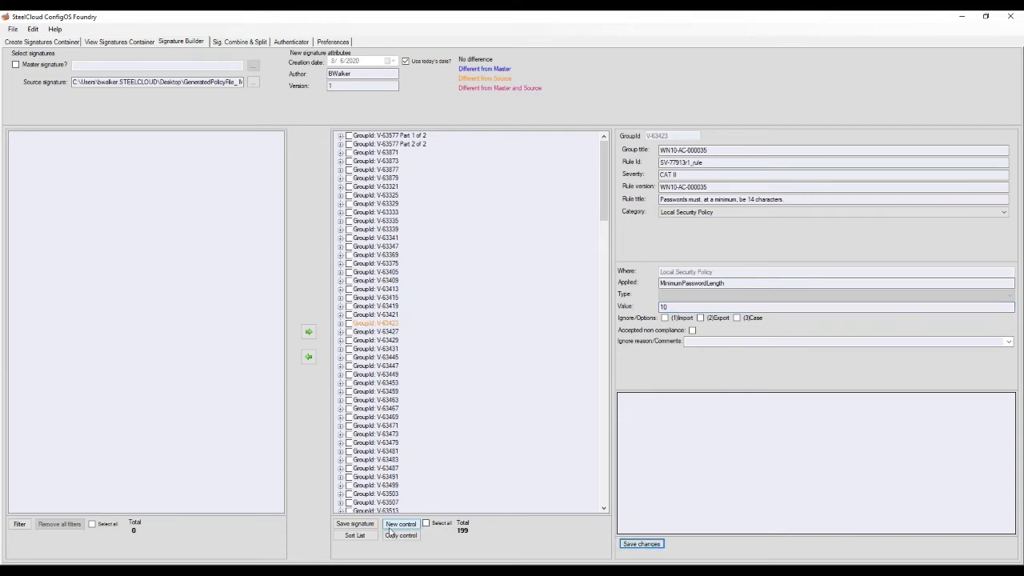
Save the edited signature on the desktop as GeneratedPolicyFile_ MS_Win_10_v1909only_V1R24_STIG_NonDomain.cxp.
{"action": "left_click", "coordinate": [355, 524]}
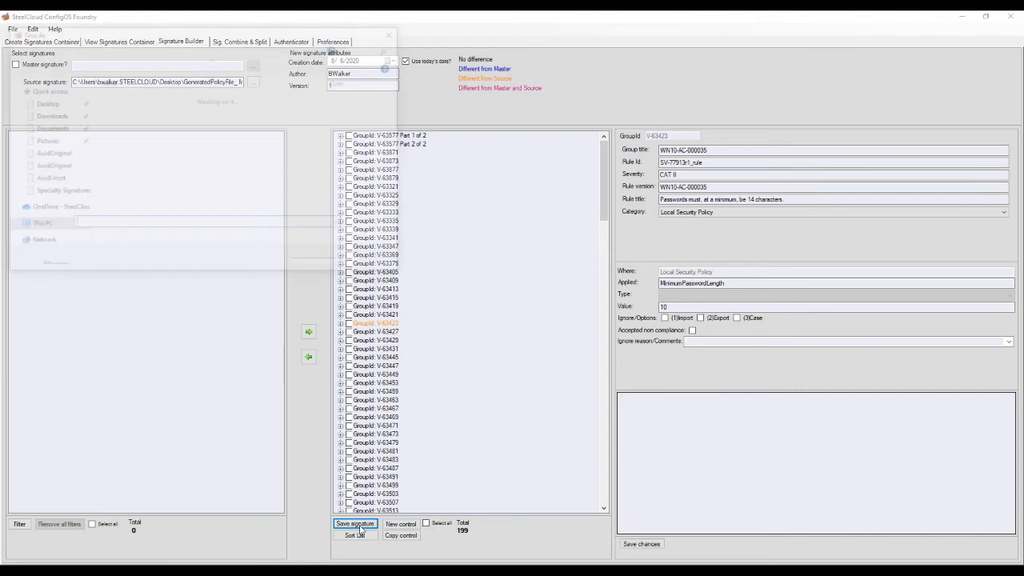
{"action": "type", "text": "gener"}
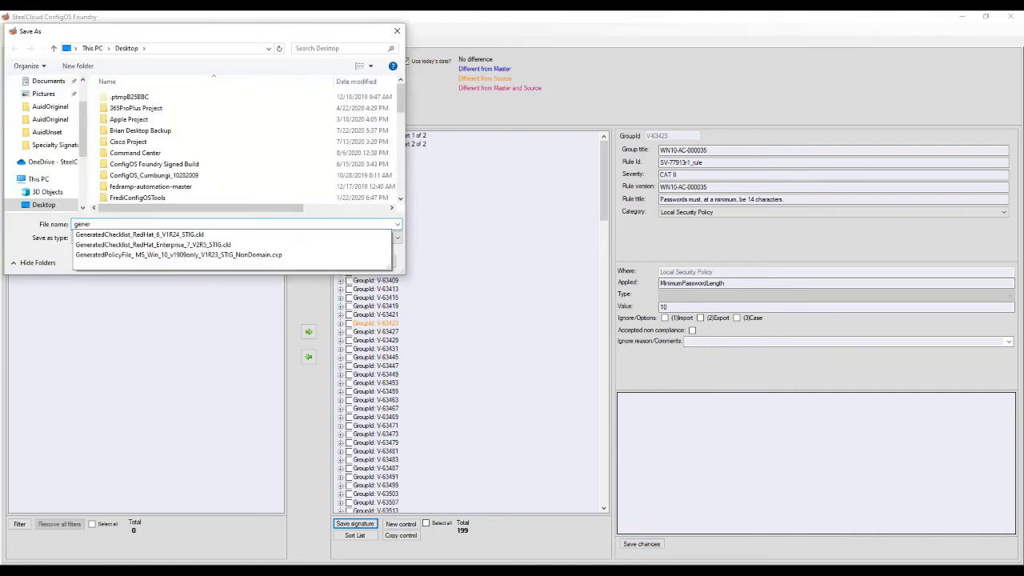
{"action": "left_click", "coordinate": [147, 254]}
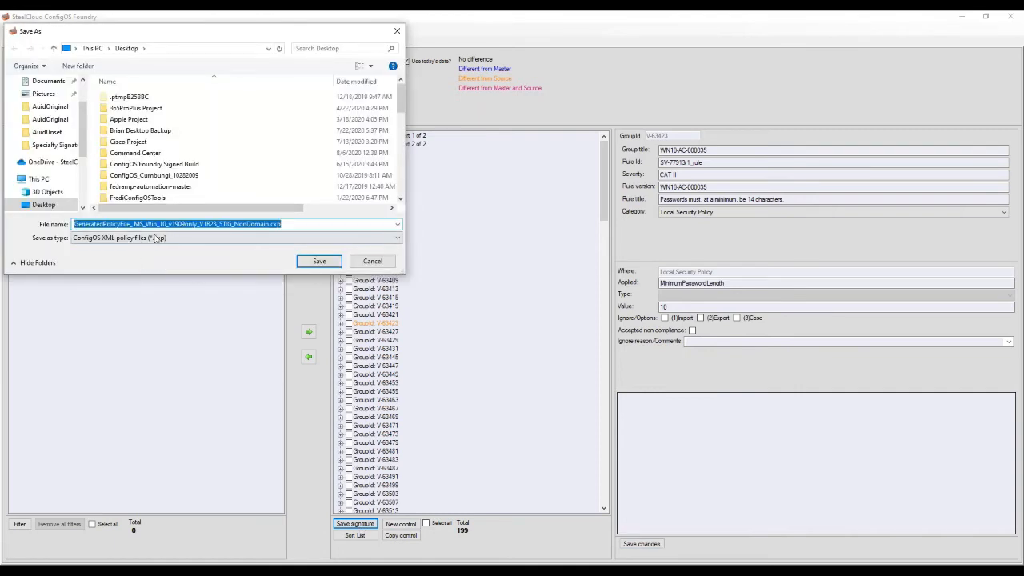
{"action": "left_click", "coordinate": [218, 225]}
{"action": "key", "text": "BackSpace"}
{"action": "type", "text": "4"}
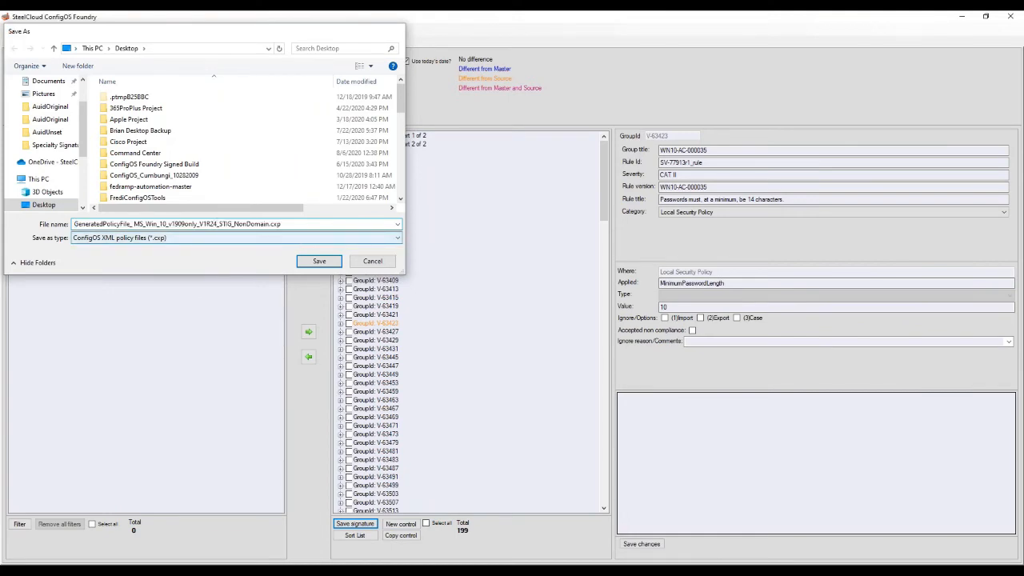
{"action": "key", "text": "Return"}
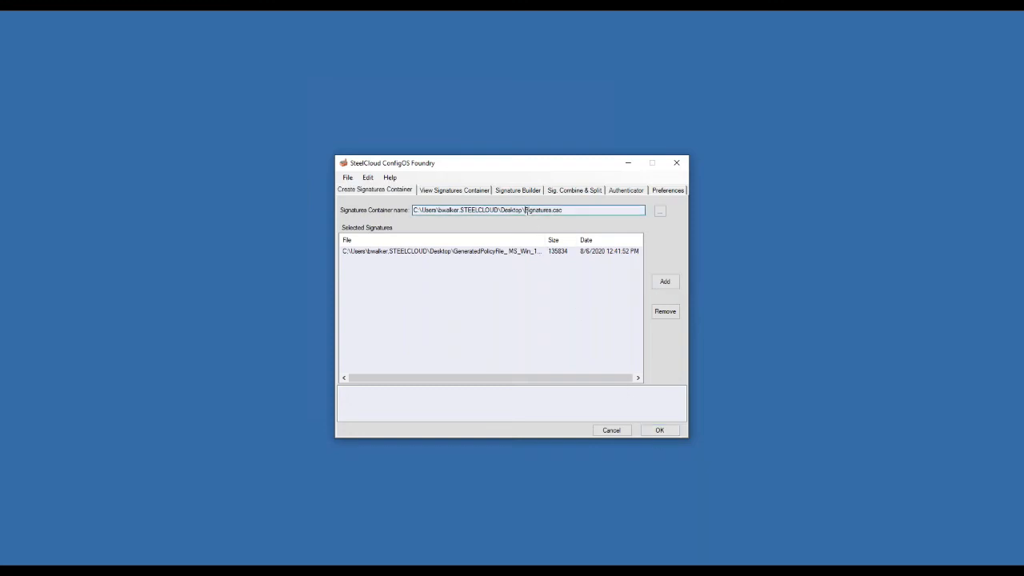
Name the signatures container Windows10CloneSignatures.csc and create it from the added policy file.
{"action": "type", "text": "Windows10\\Clone"}
{"action": "left_click", "coordinate": [659, 429]}
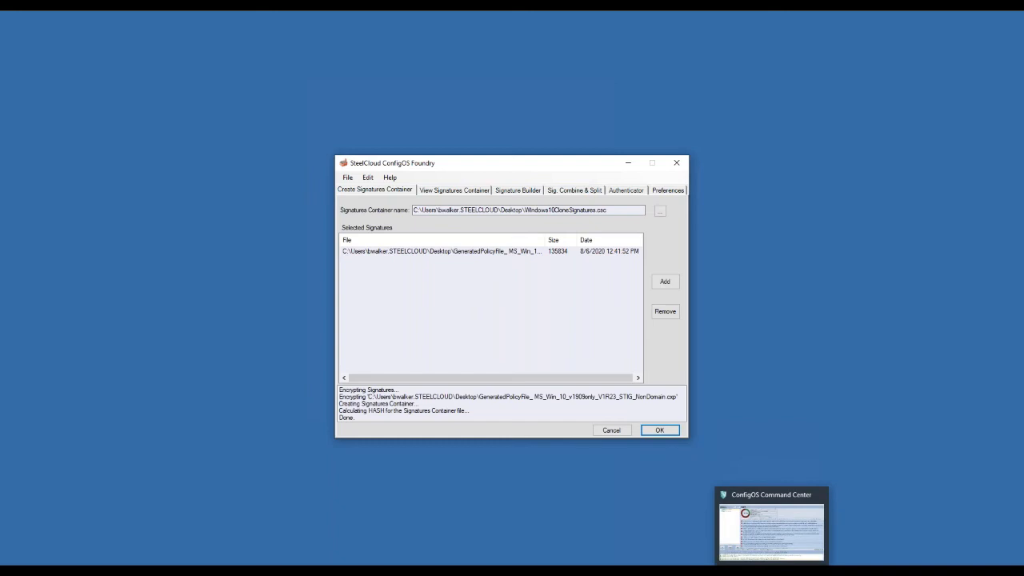
Back in ConfigOS Command Center, set New Endpoint's policy container to Windows10CloneSignatures.csc from the desktop and save the endpoint setup.
{"action": "left_click", "coordinate": [771, 572]}
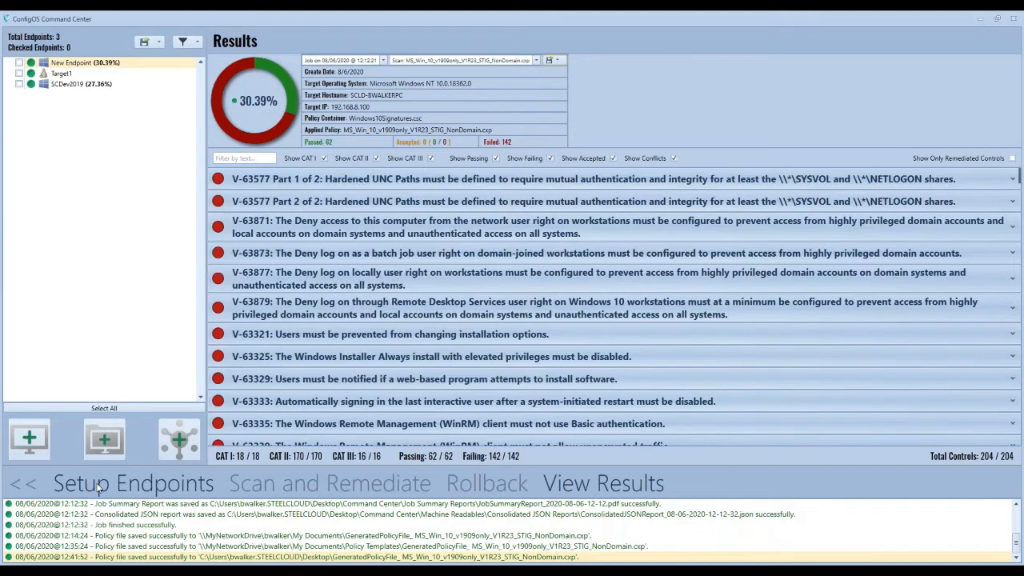
{"action": "left_click", "coordinate": [97, 484]}
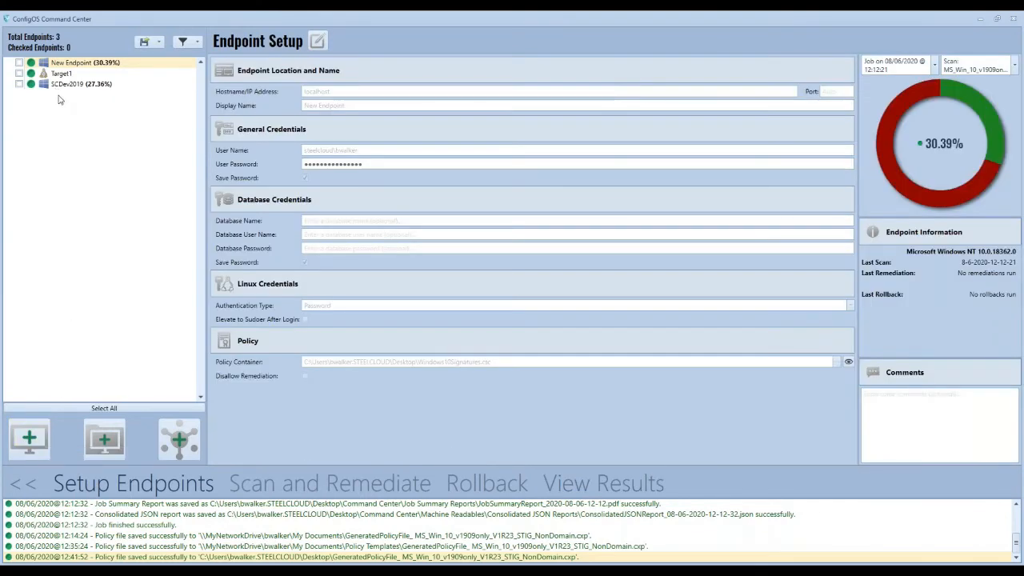
{"action": "left_click", "coordinate": [316, 43]}
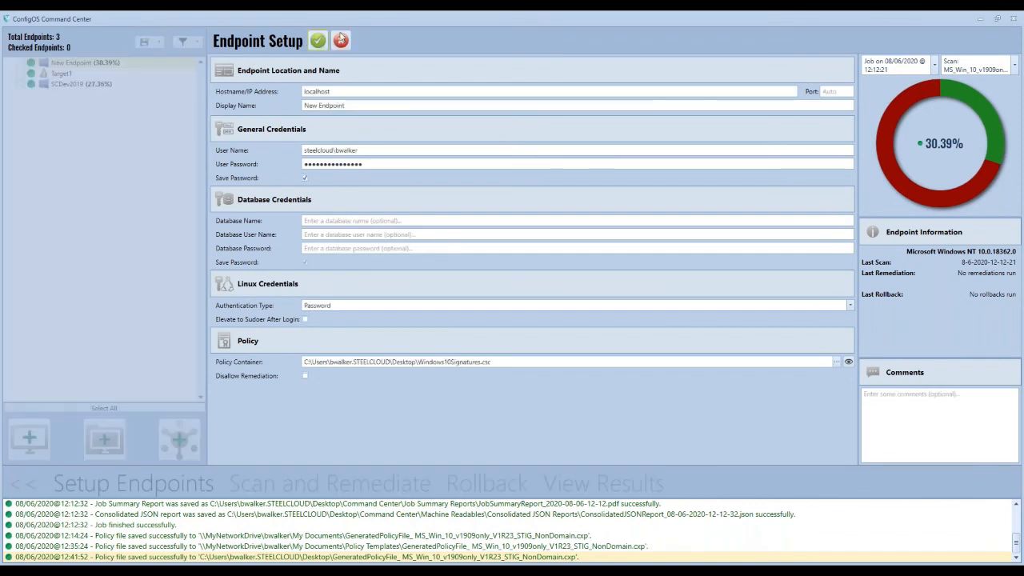
{"action": "left_click", "coordinate": [836, 363]}
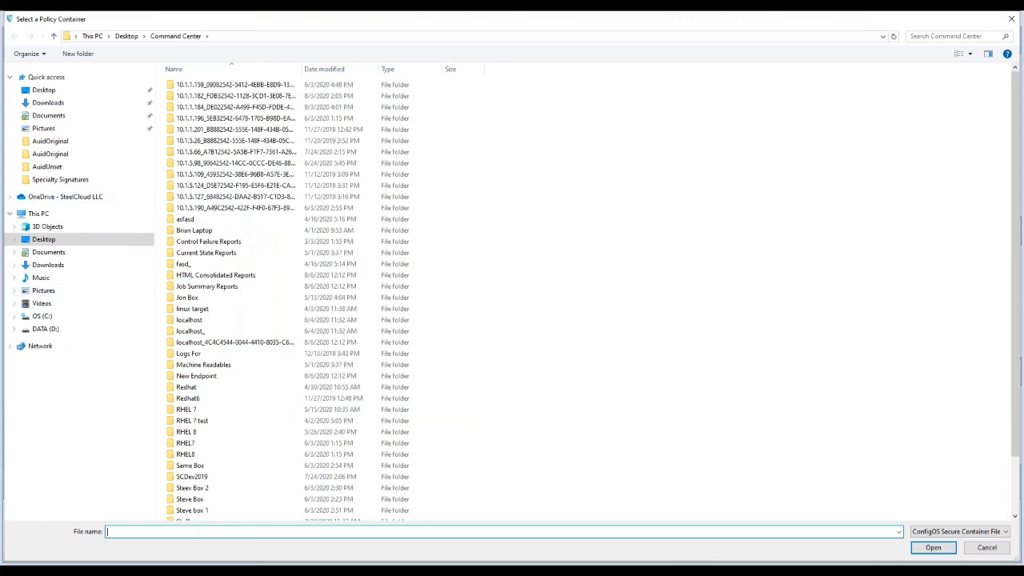
{"action": "scroll", "coordinate": [319, 392], "scroll_direction": "down", "scroll_amount": 2}
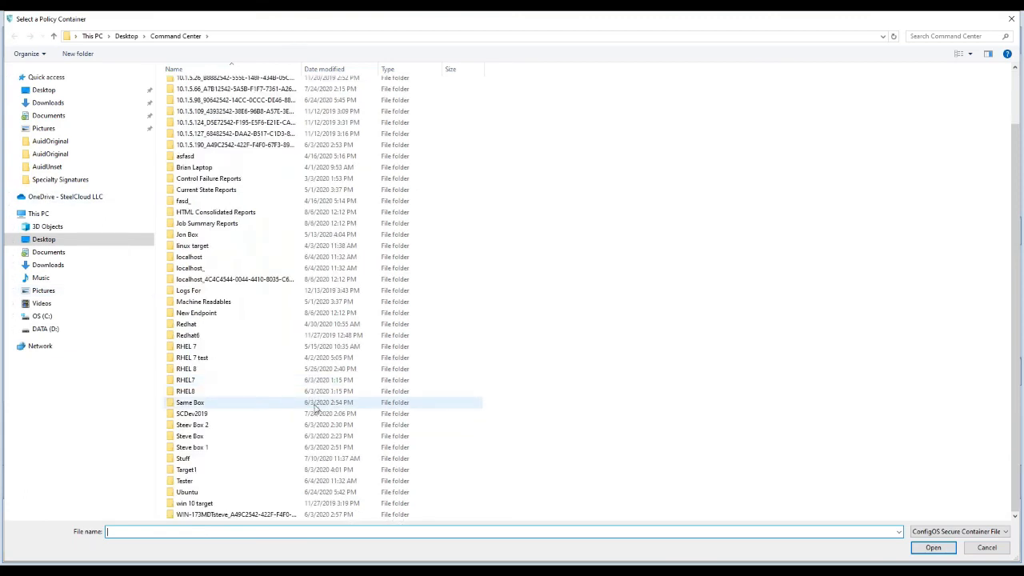
{"action": "scroll", "coordinate": [316, 408], "scroll_direction": "up", "scroll_amount": 2}
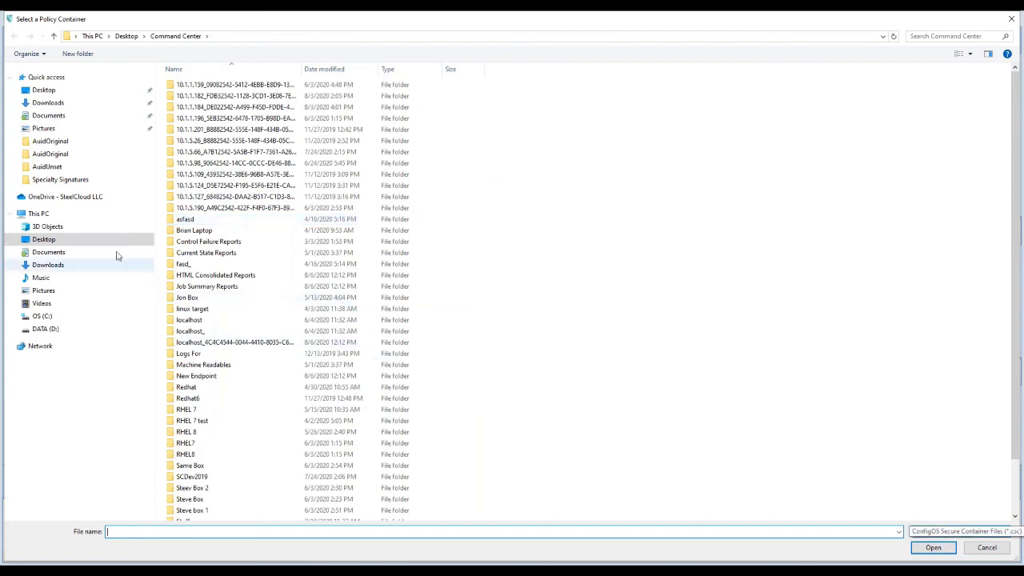
{"action": "left_click", "coordinate": [44, 240]}
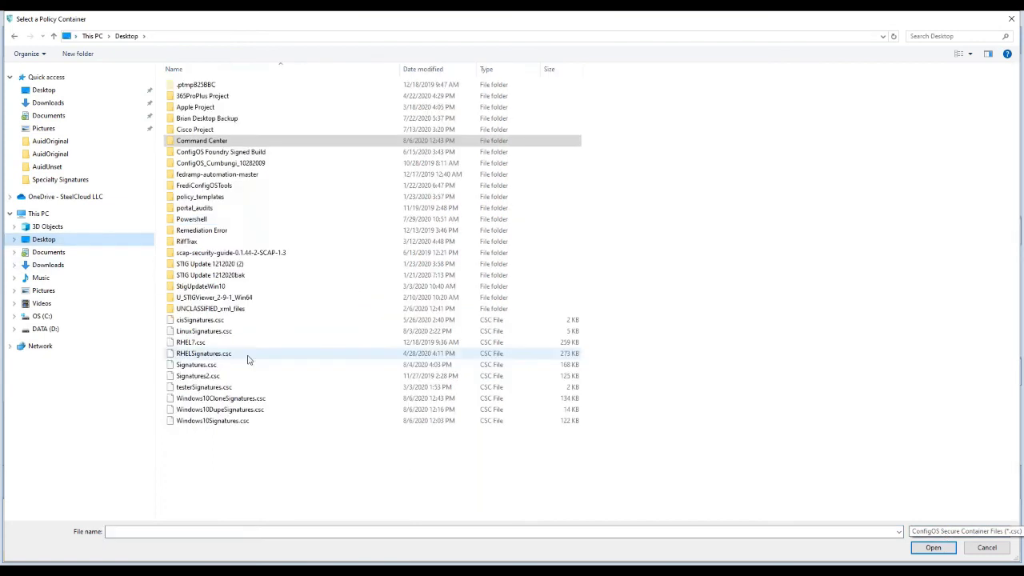
{"action": "left_click", "coordinate": [227, 400]}
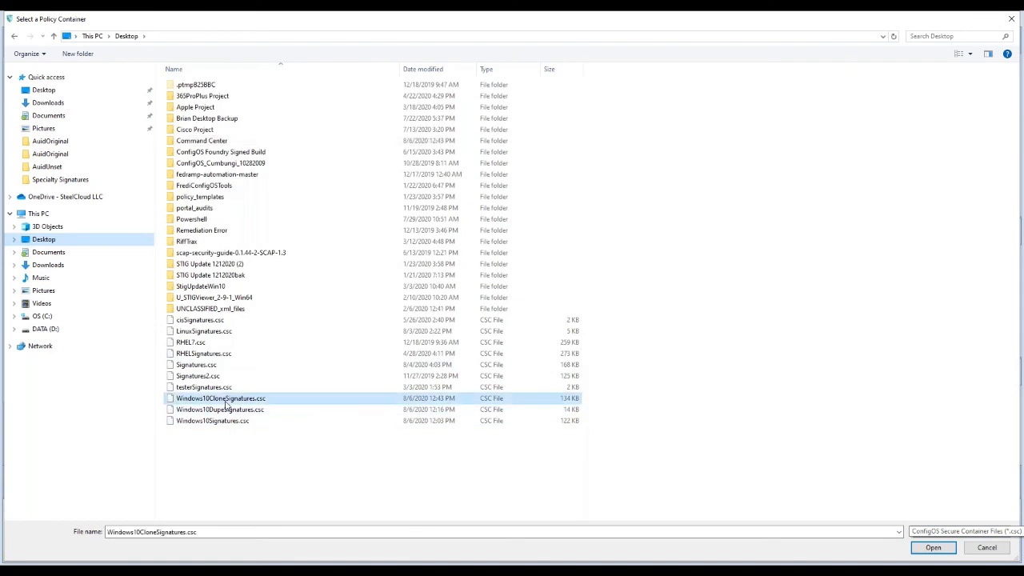
{"action": "double_click", "coordinate": [226, 402]}
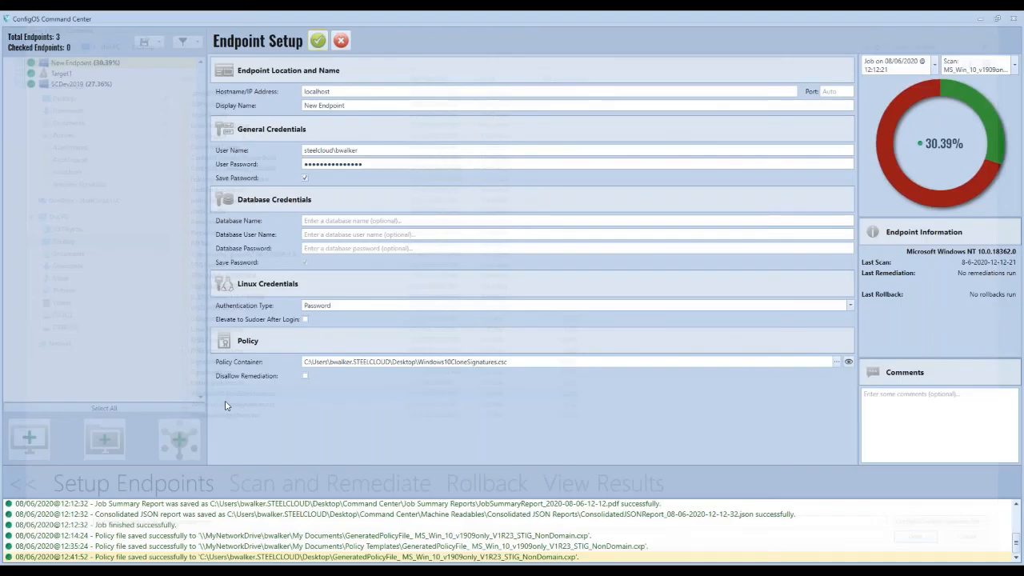
{"action": "left_click", "coordinate": [317, 40]}
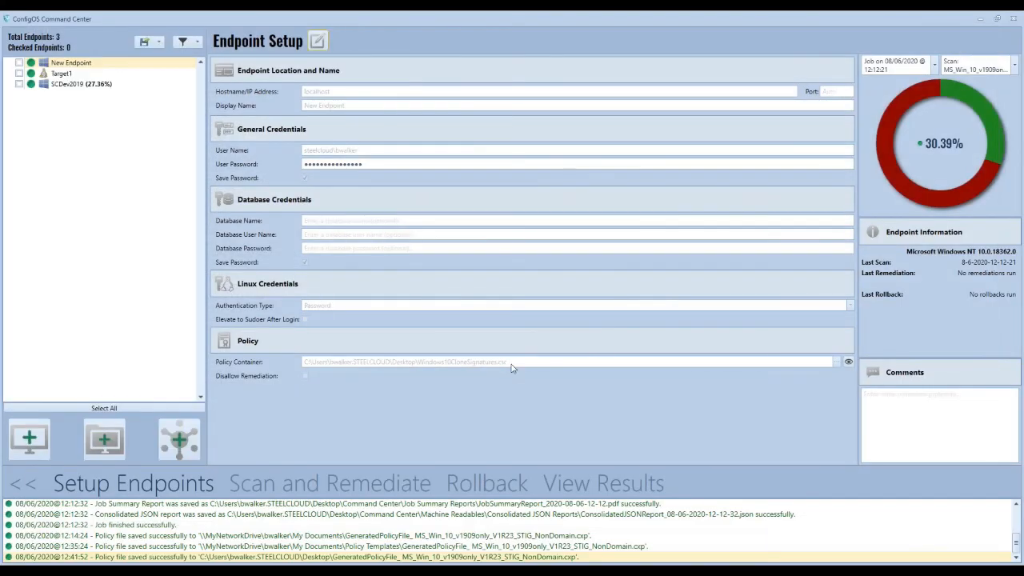
Mark New Endpoint for processing and bring up its scan and remediation job.
{"action": "left_click", "coordinate": [18, 63]}
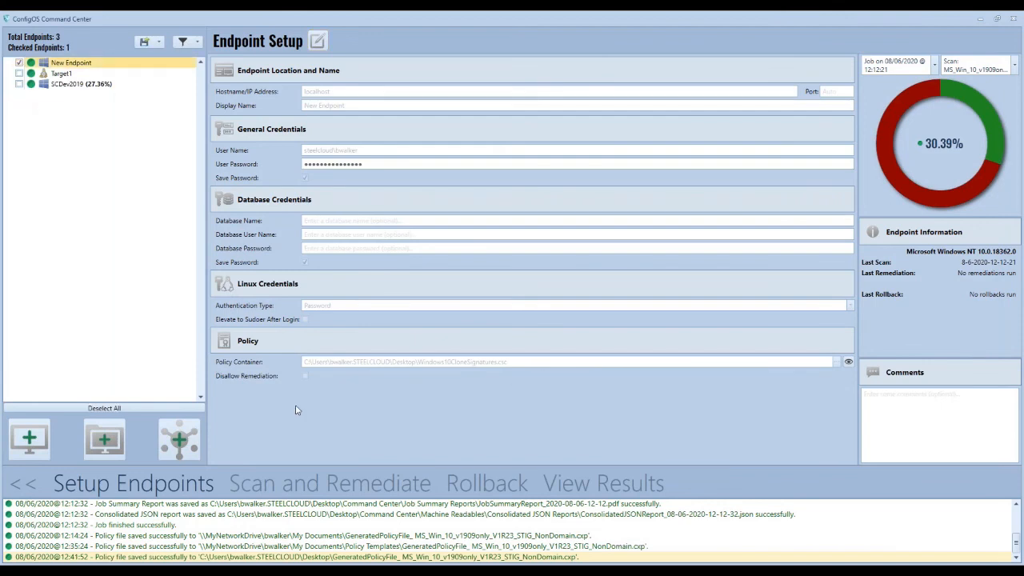
{"action": "left_click", "coordinate": [297, 472]}
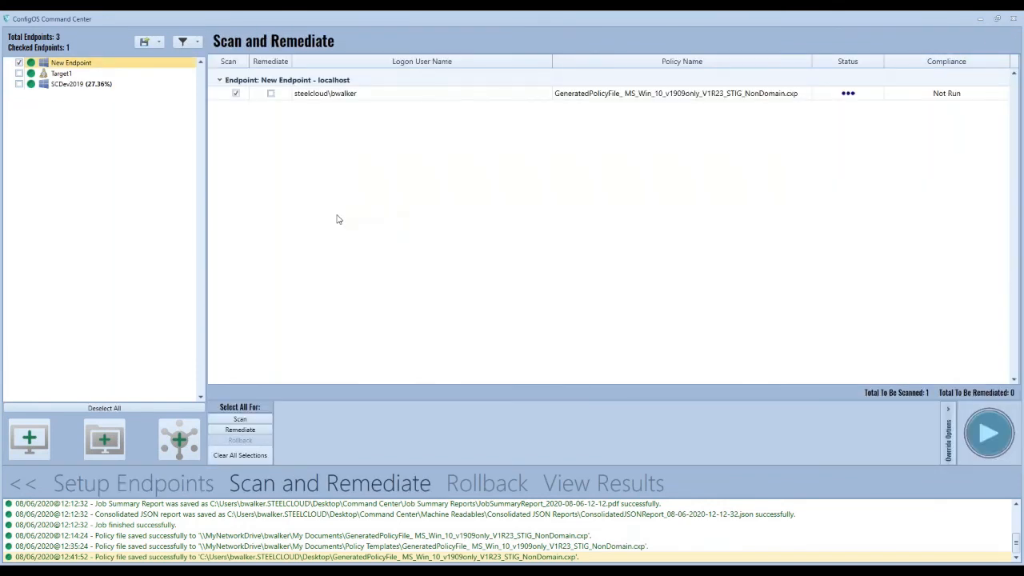